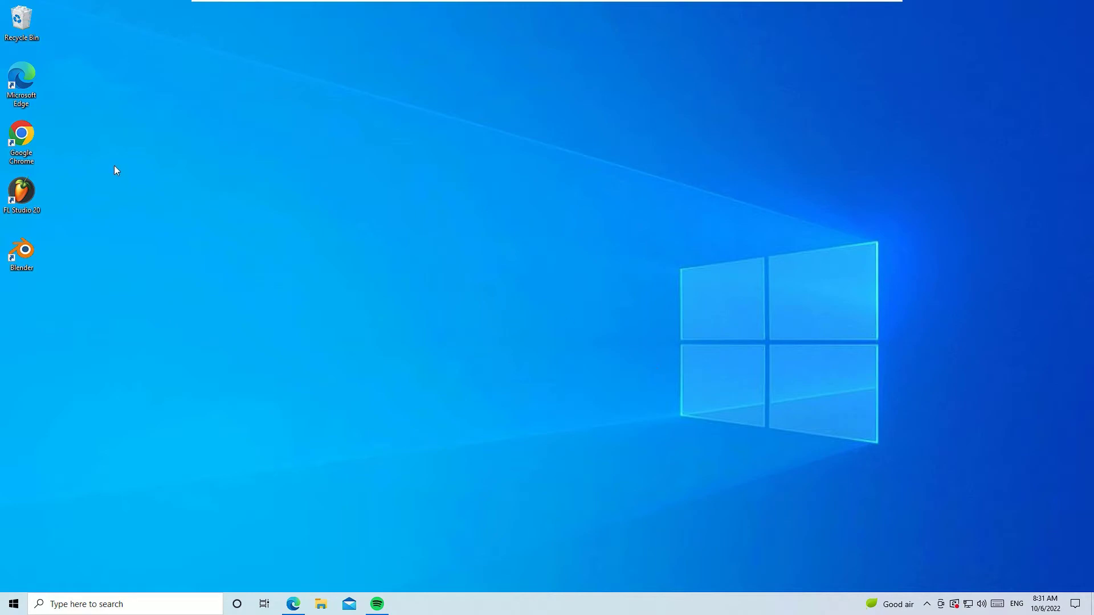
Launch Edge maximized and search 'sharex download' from a new tab's start page.
{"action": "double_click", "coordinate": [21, 78]}
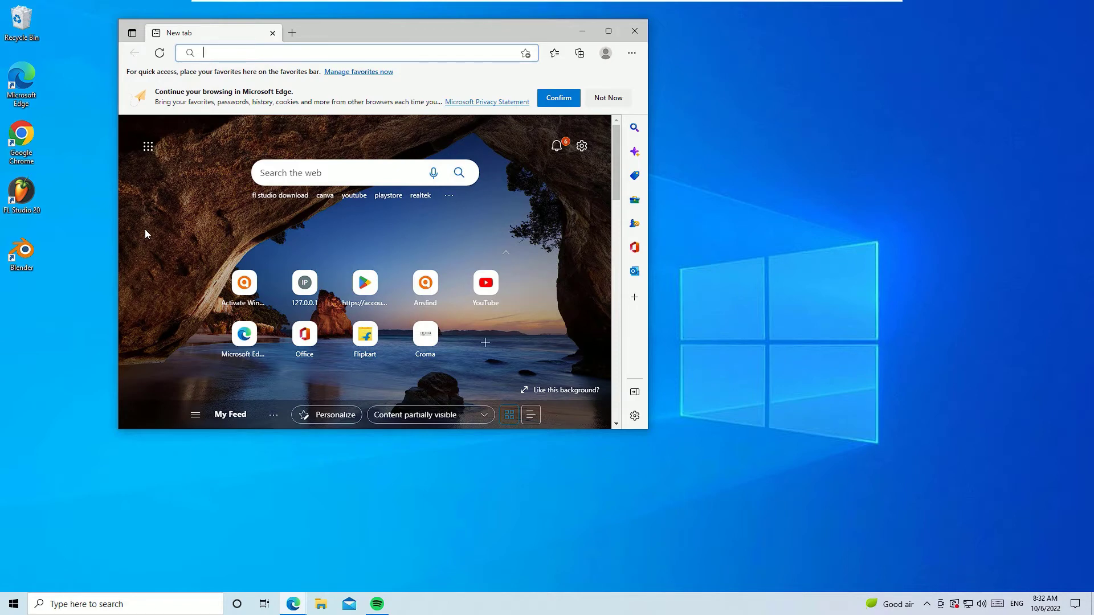
{"action": "left_click", "coordinate": [607, 31]}
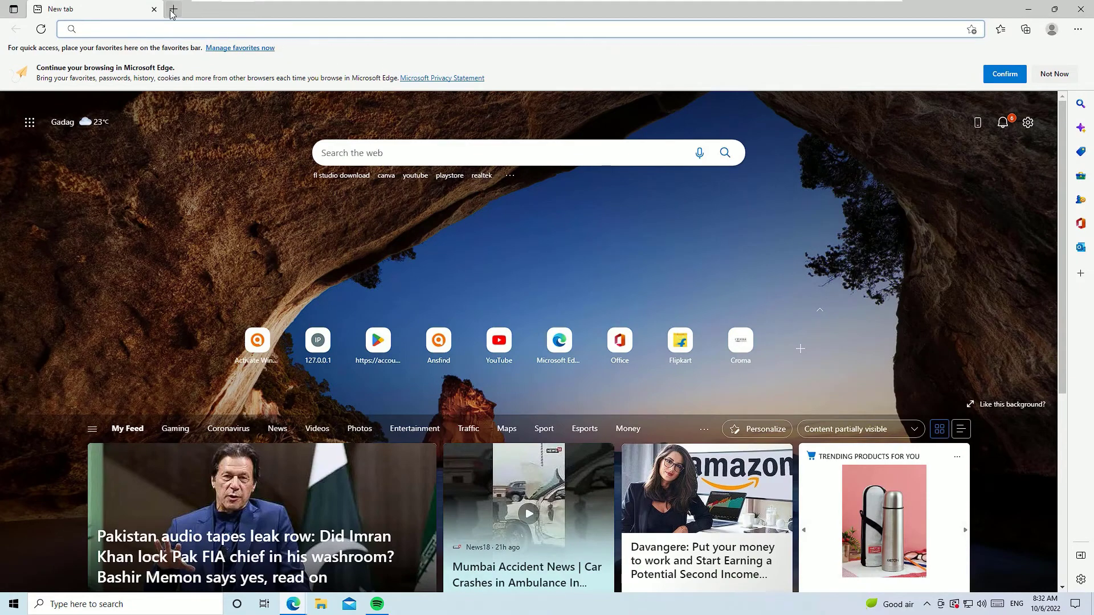
{"action": "left_click", "coordinate": [173, 10]}
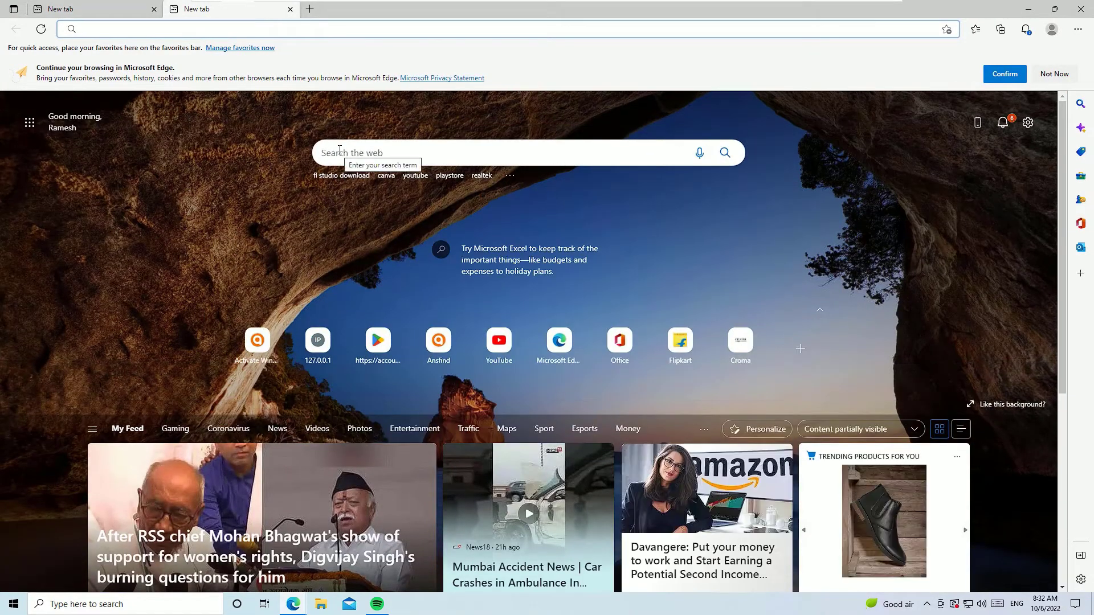
{"action": "left_click", "coordinate": [340, 151]}
{"action": "type", "text": "sha"}
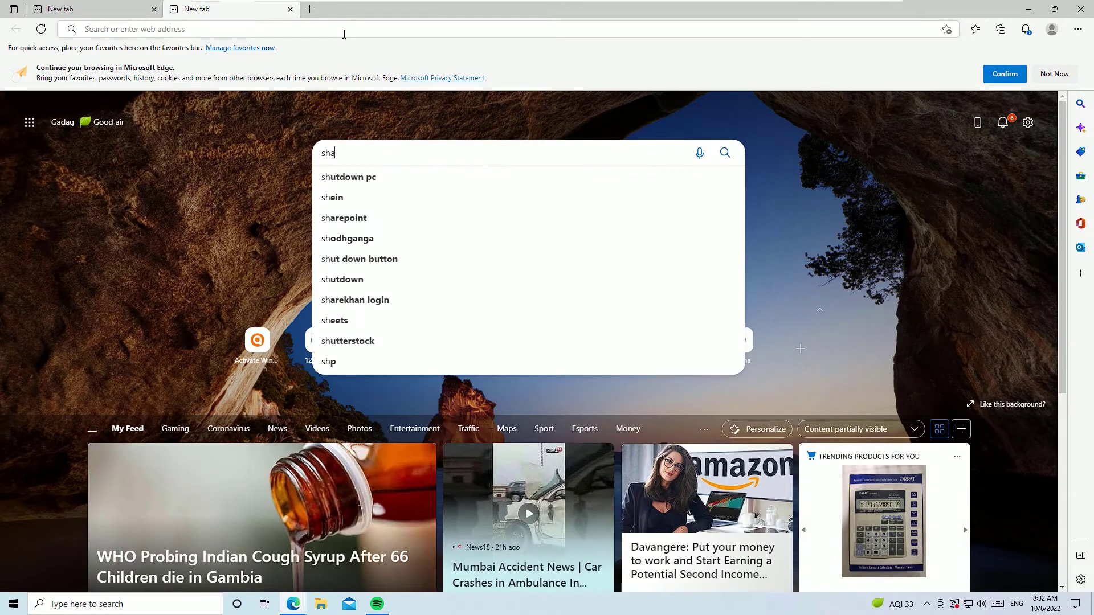
{"action": "type", "text": "rex download"}
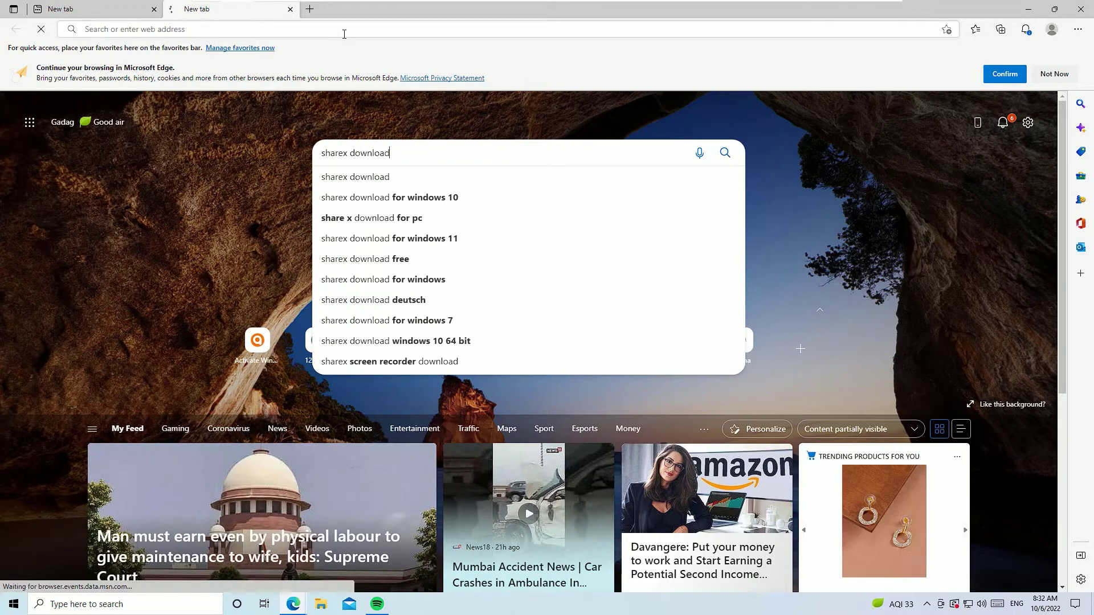
{"action": "key", "text": "Return"}
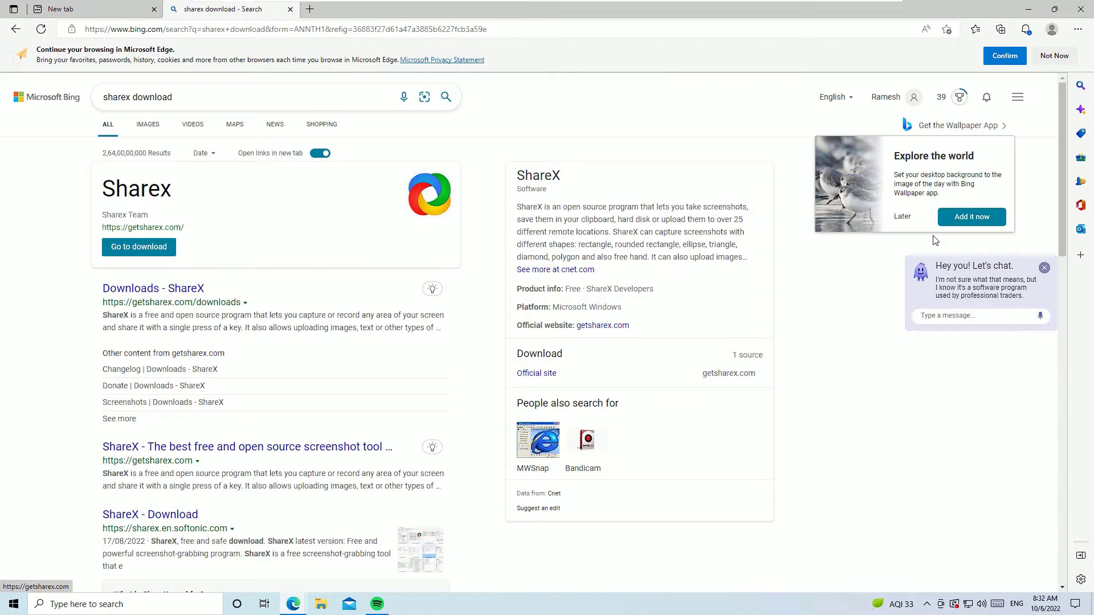
In another new tab, load google.com and search 'sharex download'.
{"action": "left_click", "coordinate": [310, 9]}
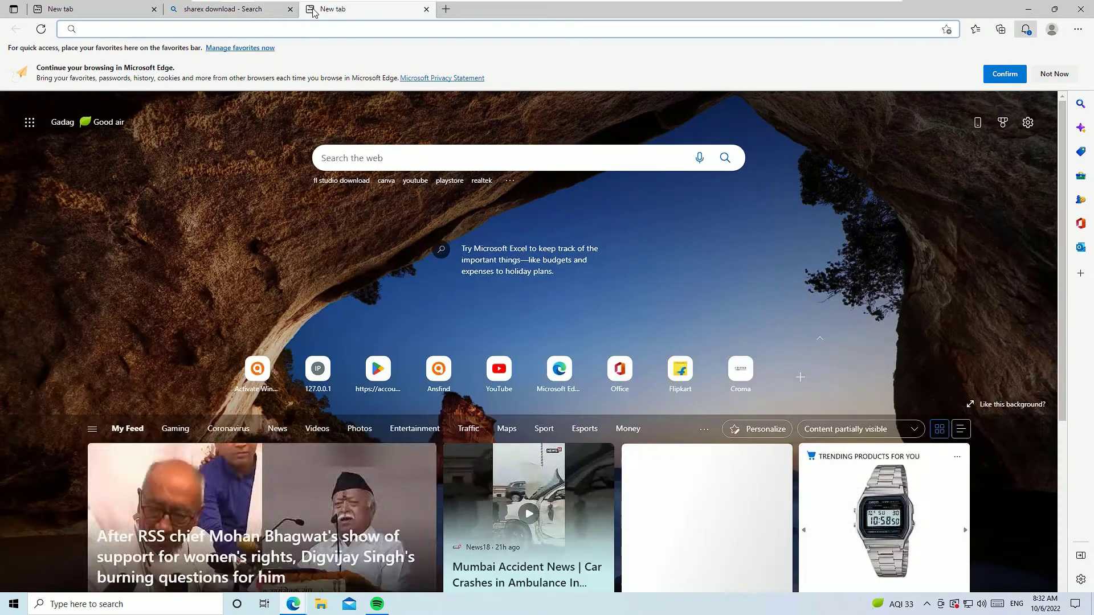
{"action": "type", "text": "google.com"}
{"action": "key", "text": "Return"}
{"action": "type", "text": "sharex download"}
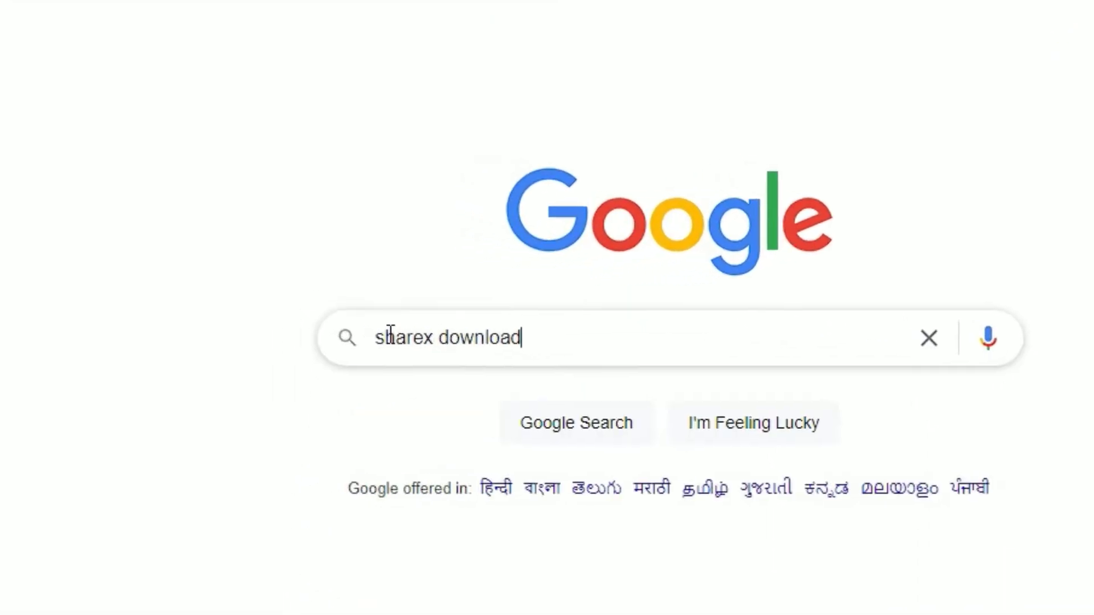
{"action": "key", "text": "Return"}
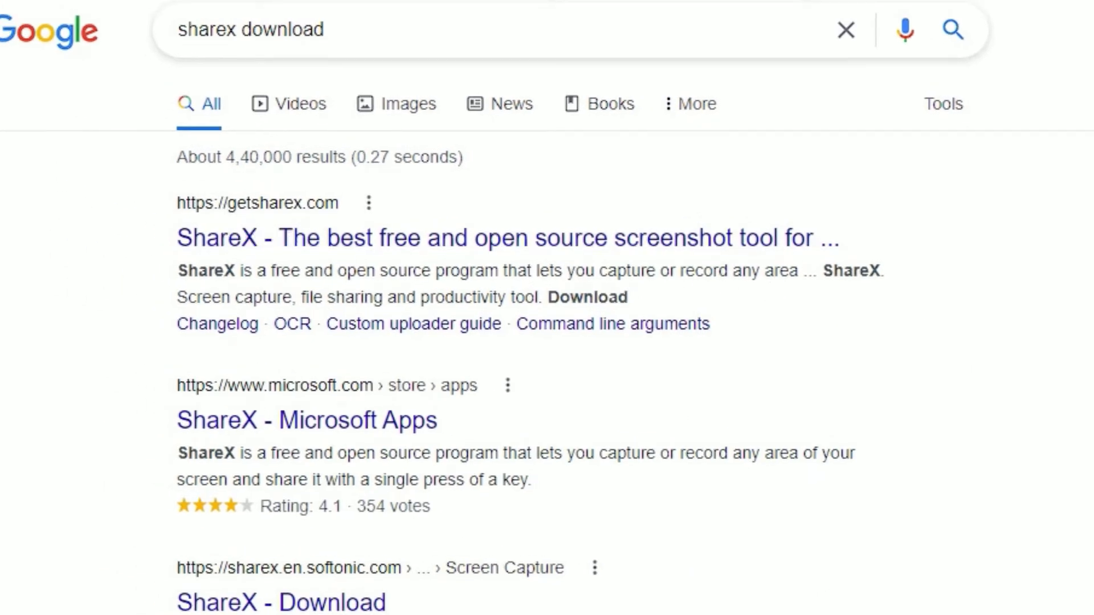
Open the getsharex.com result and reveal its Setup 14.1.0, Portable, Dev build, Store and Steam options.
{"action": "left_click", "coordinate": [386, 253]}
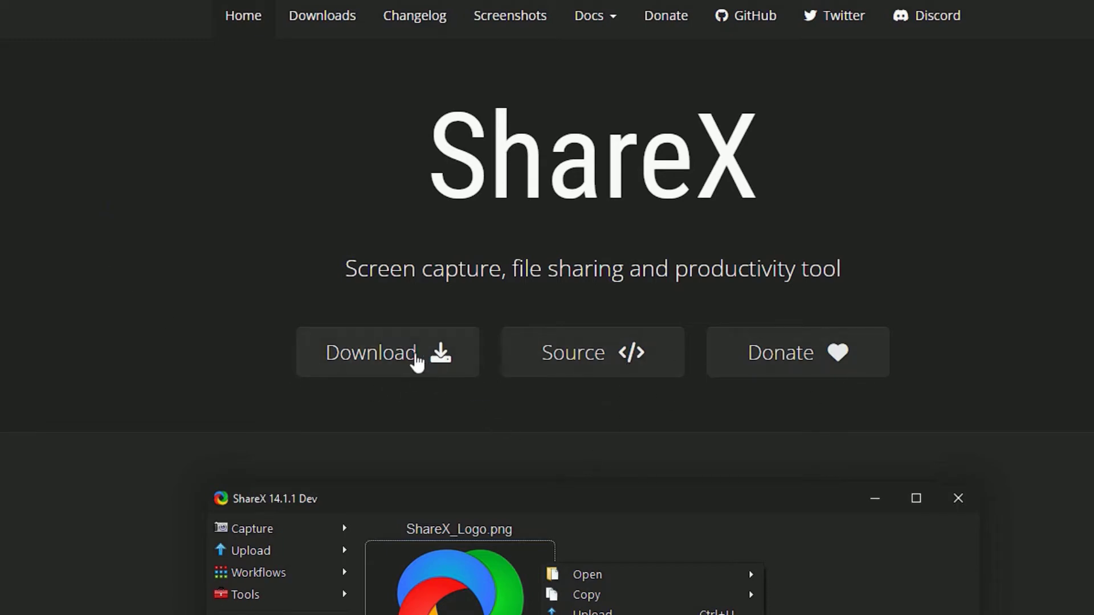
{"action": "left_click", "coordinate": [415, 362]}
{"action": "scroll", "coordinate": [281, 210], "scroll_direction": "down", "scroll_amount": 4}
{"action": "mouse_move", "coordinate": [283, 211]}
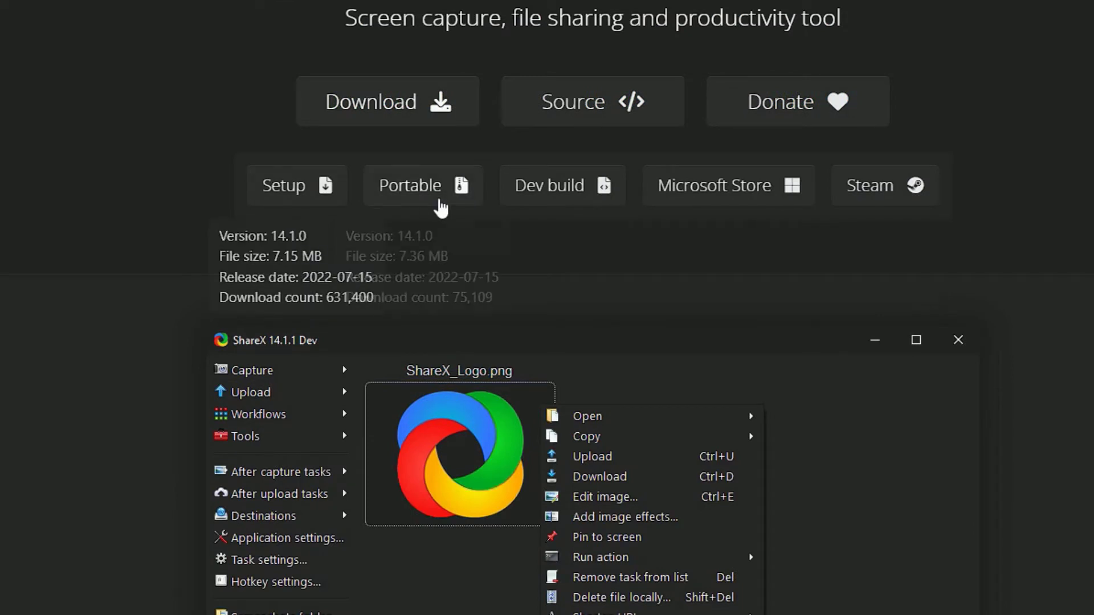
{"action": "mouse_move", "coordinate": [517, 194]}
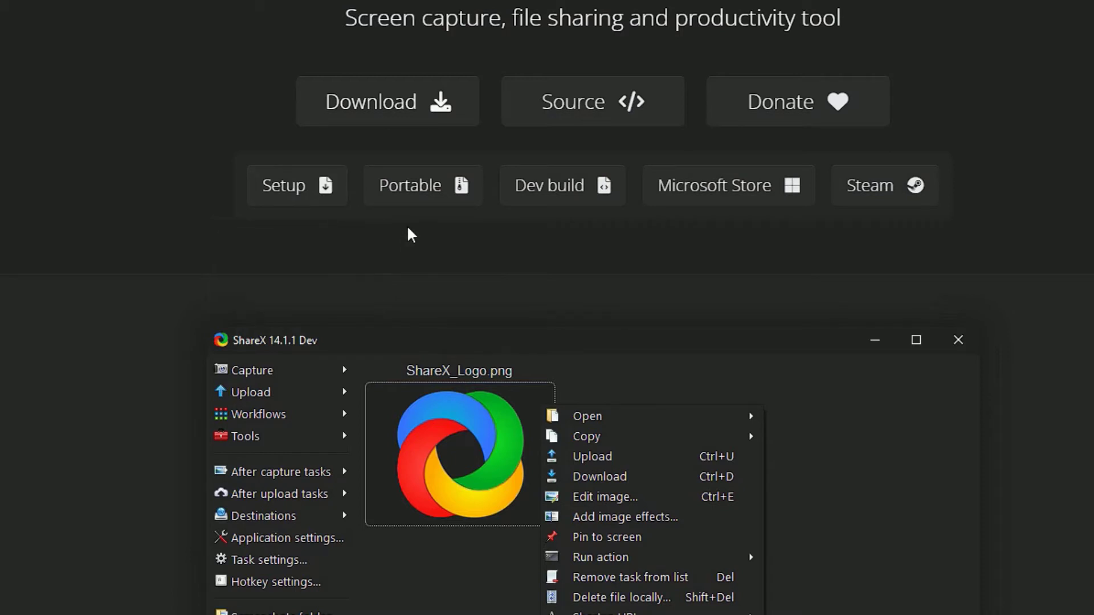
{"action": "mouse_move", "coordinate": [424, 181]}
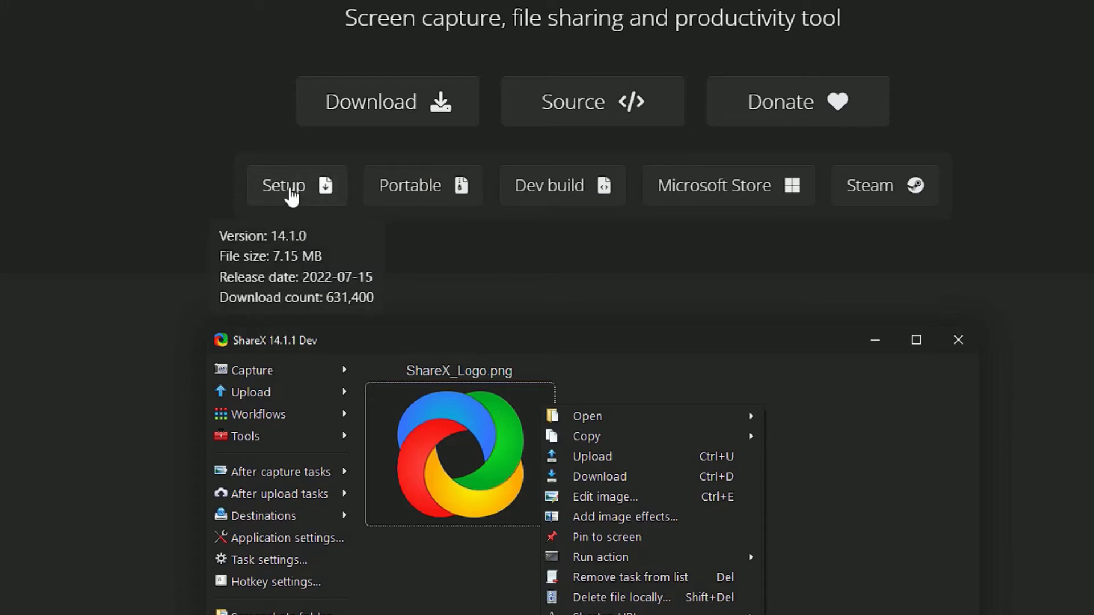
Download the ShareX-14.1.0-setup installer and bring up its context menu in the Downloads folder.
{"action": "left_click", "coordinate": [290, 193]}
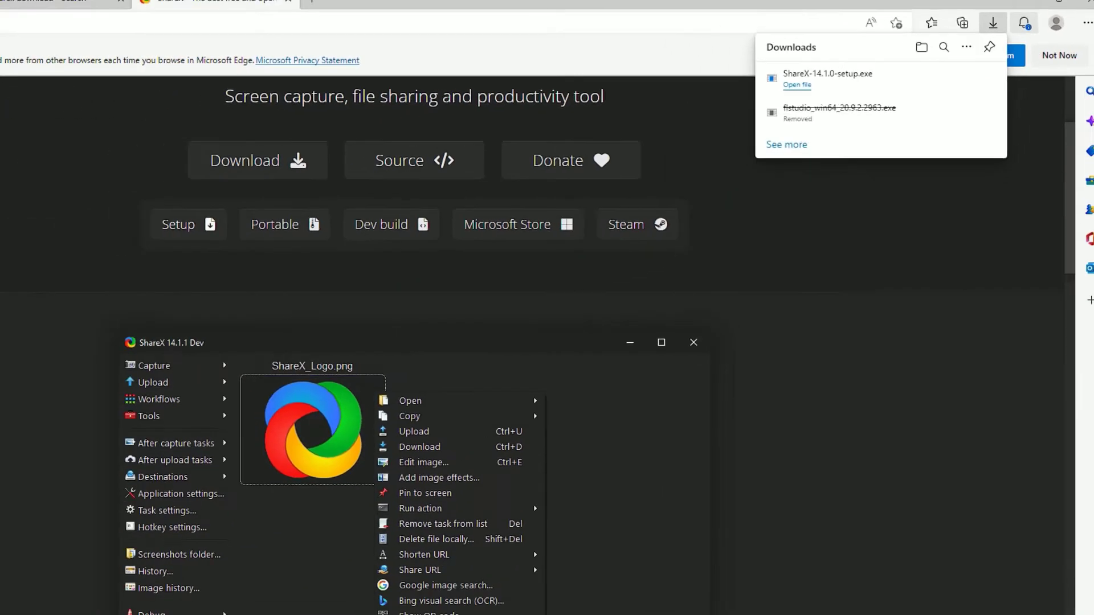
{"action": "key", "text": "super+e"}
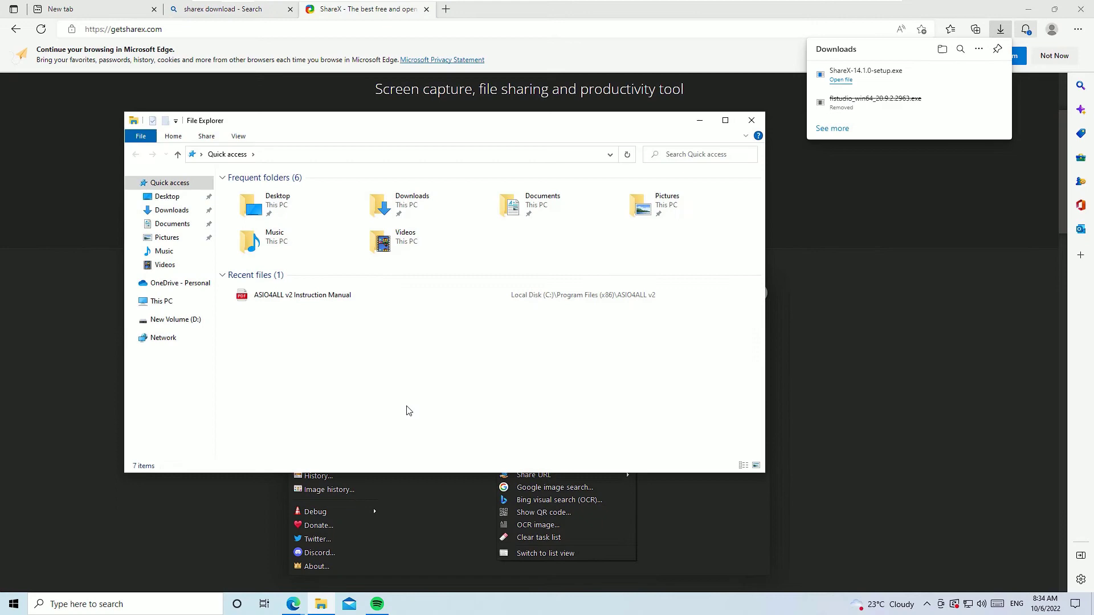
{"action": "left_click", "coordinate": [173, 211]}
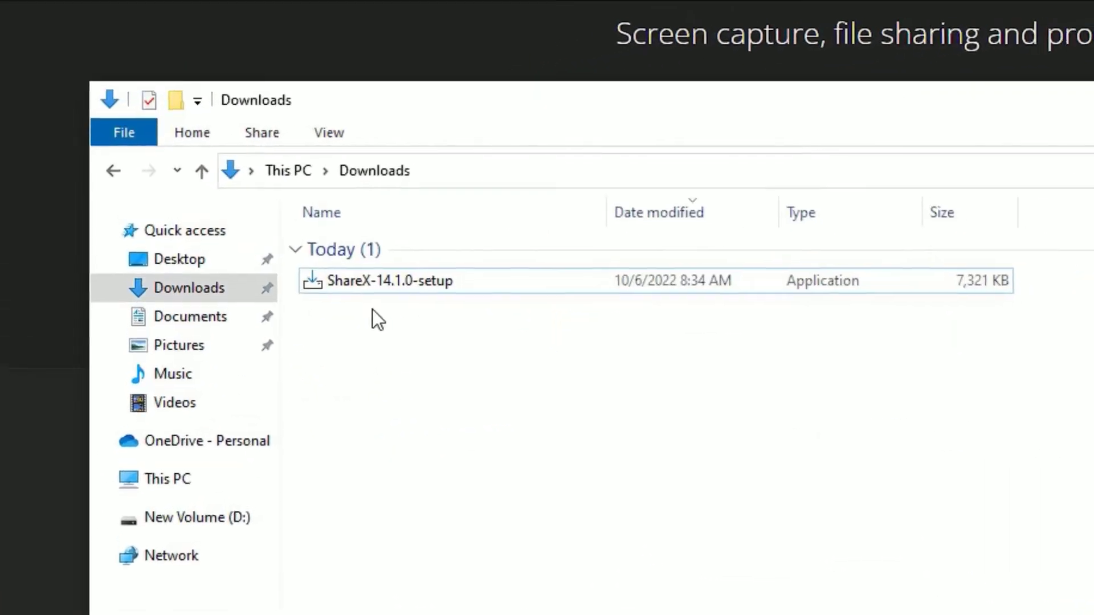
{"action": "left_click", "coordinate": [419, 285]}
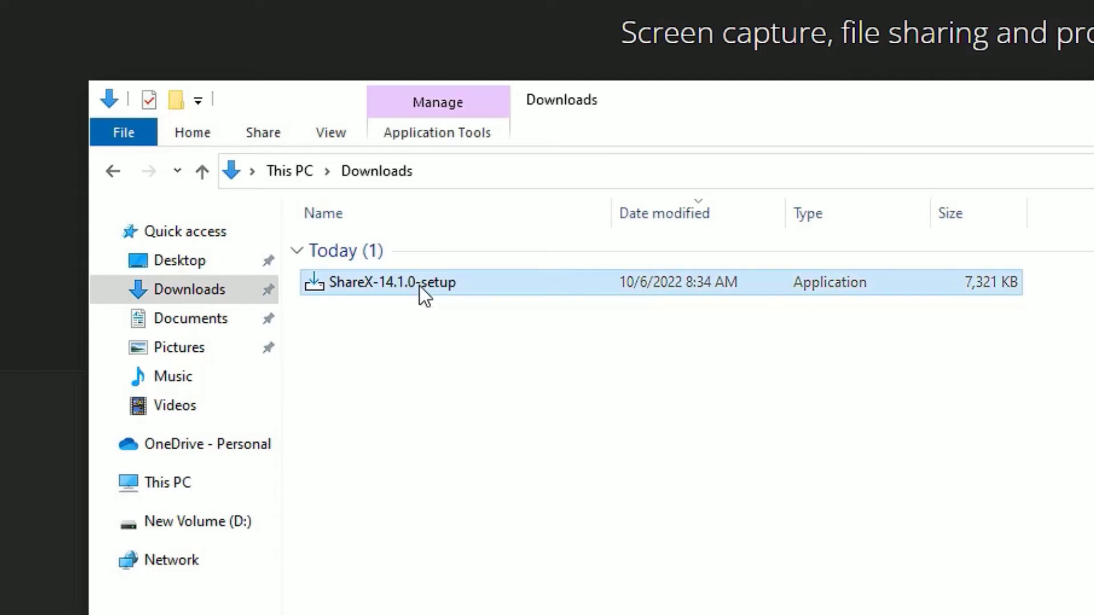
{"action": "right_click", "coordinate": [420, 286]}
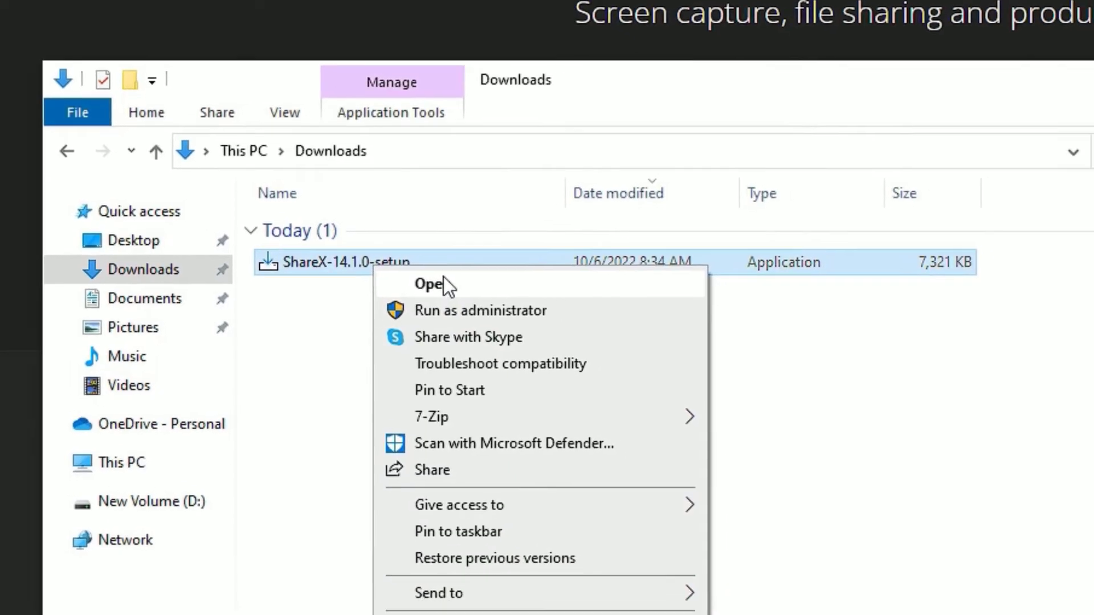
Run the setup, accept the GPL license, and keep C:\Program Files\ShareX as the install folder.
{"action": "left_click", "coordinate": [443, 277]}
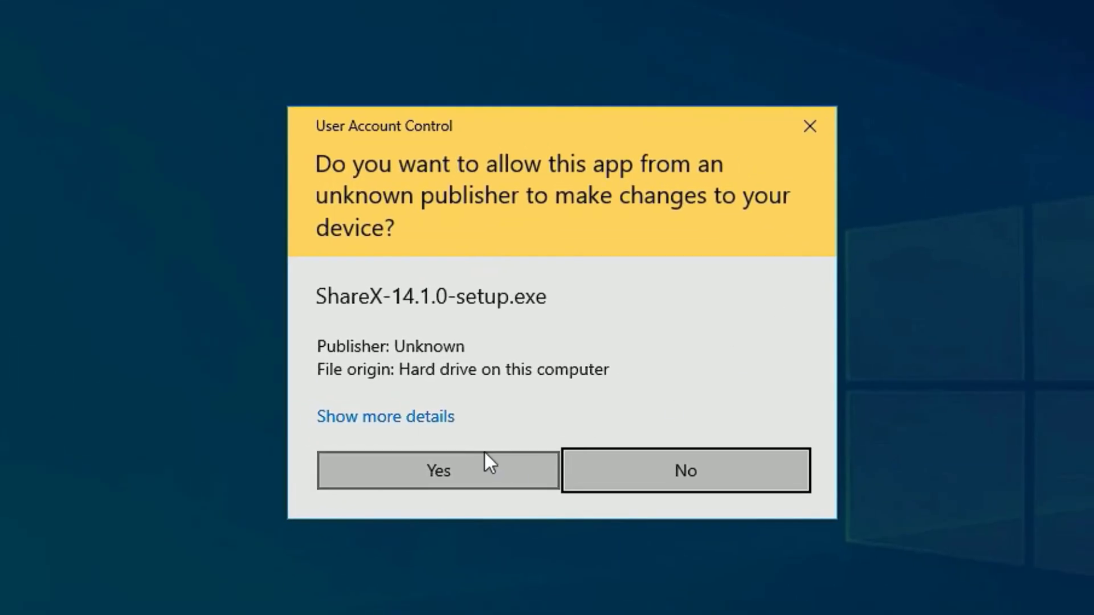
{"action": "left_click", "coordinate": [470, 459]}
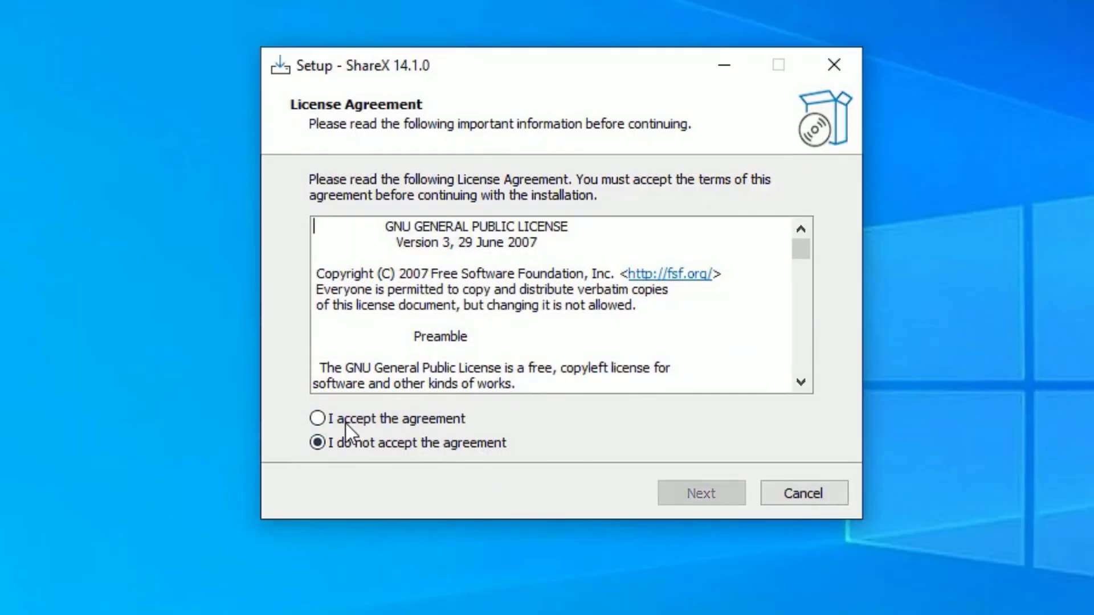
{"action": "left_click", "coordinate": [344, 421]}
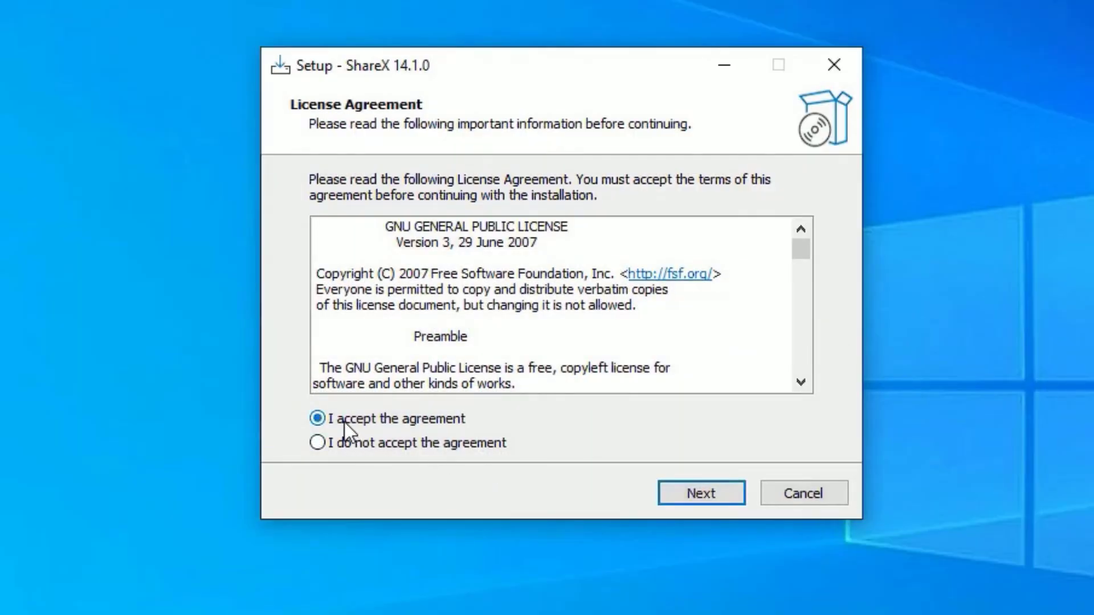
{"action": "left_click", "coordinate": [689, 496]}
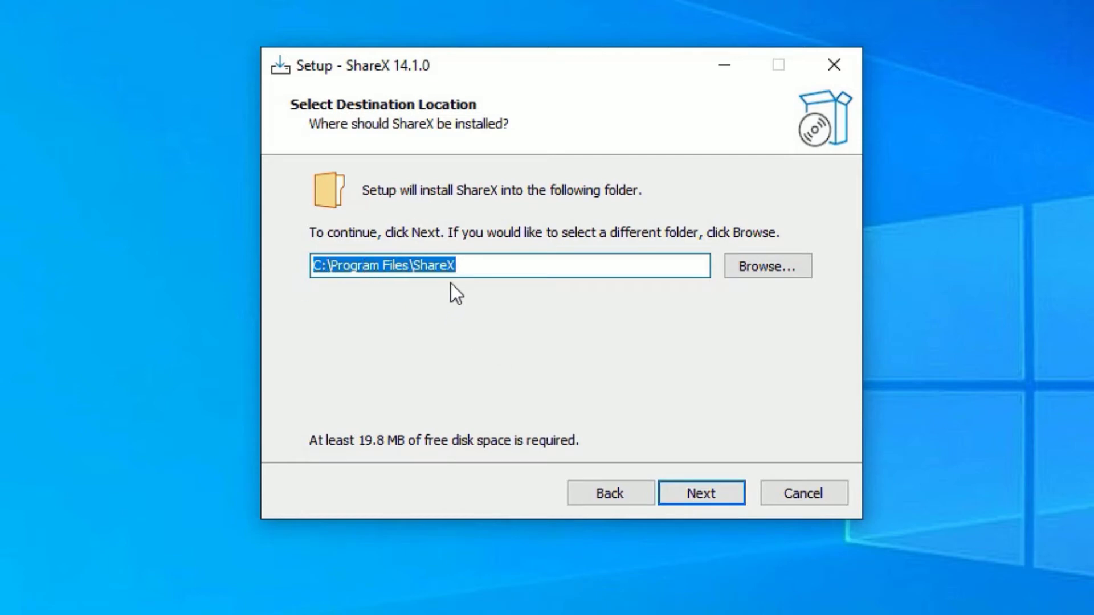
{"action": "left_click", "coordinate": [752, 272]}
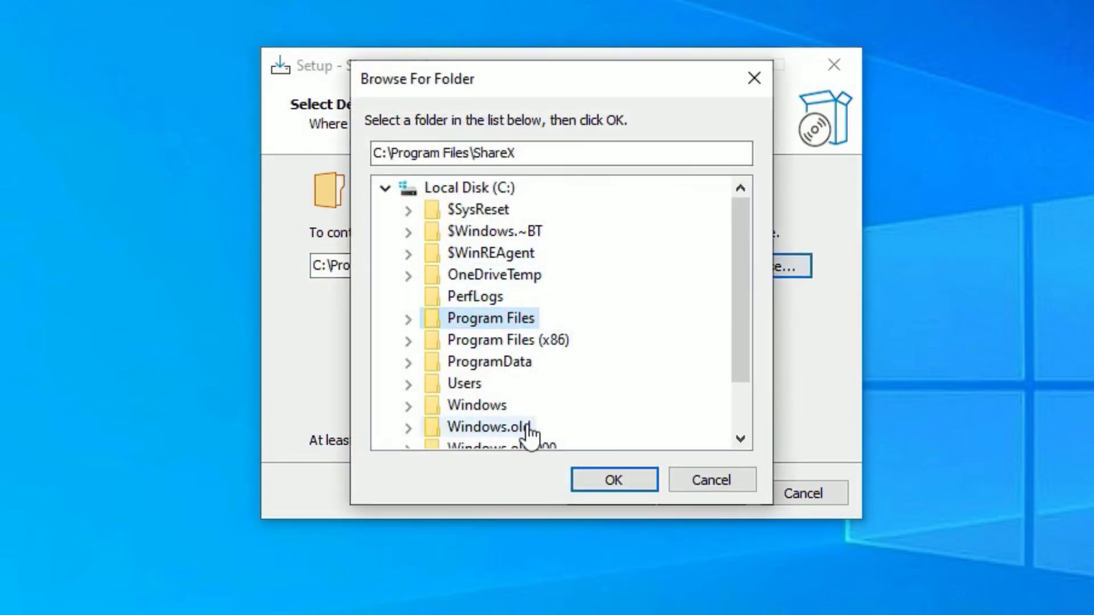
{"action": "left_click", "coordinate": [708, 483]}
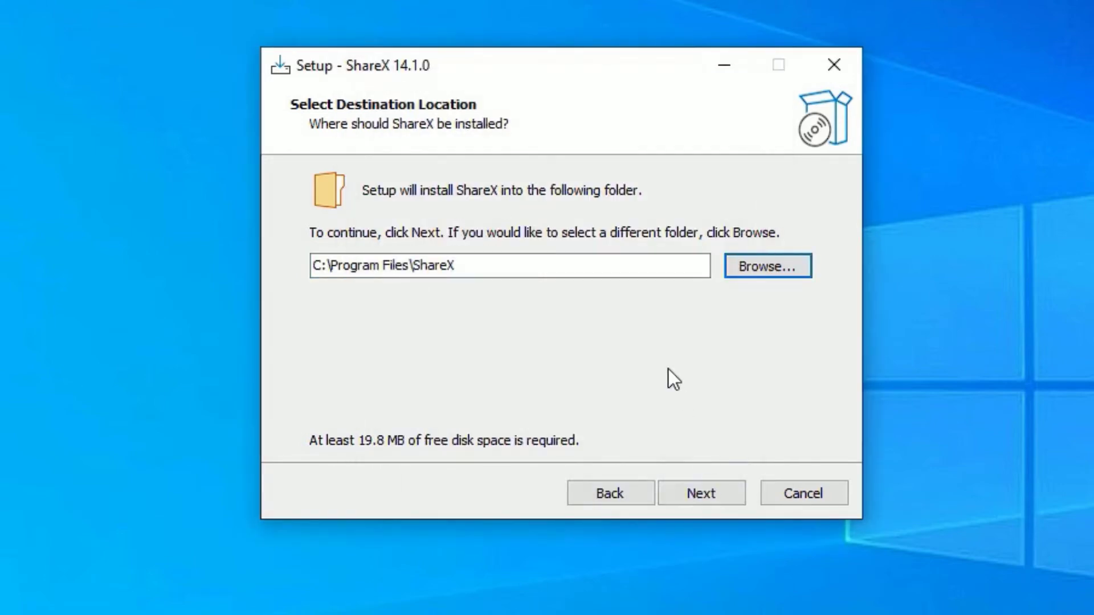
Keep the default folder and all four shortcut tasks, then install ShareX 14.1.0.
{"action": "left_click", "coordinate": [688, 490]}
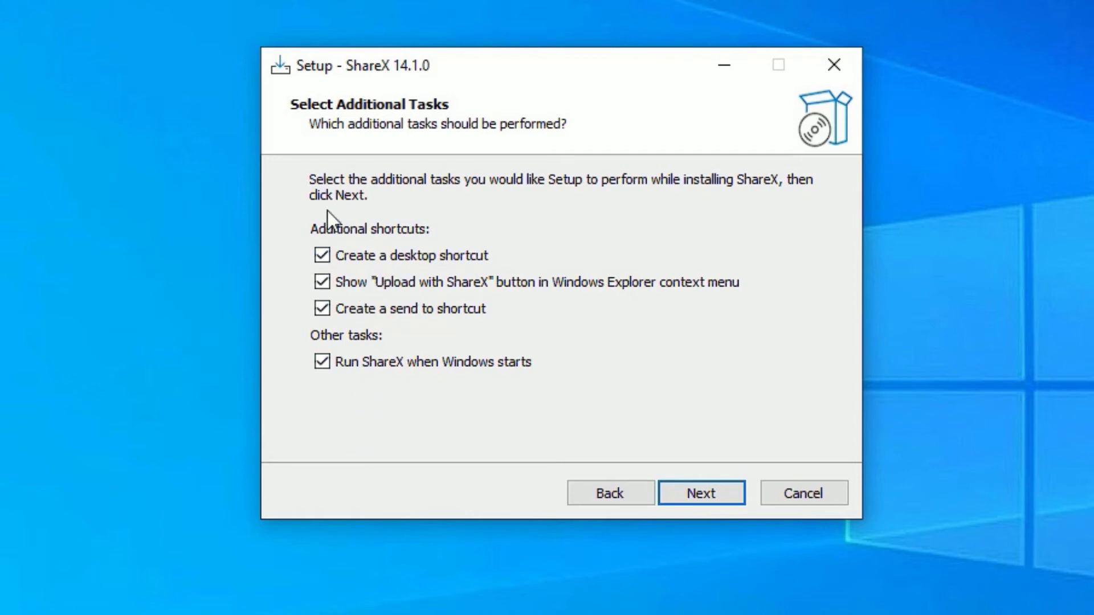
{"action": "left_click", "coordinate": [675, 494]}
{"action": "left_click", "coordinate": [676, 494]}
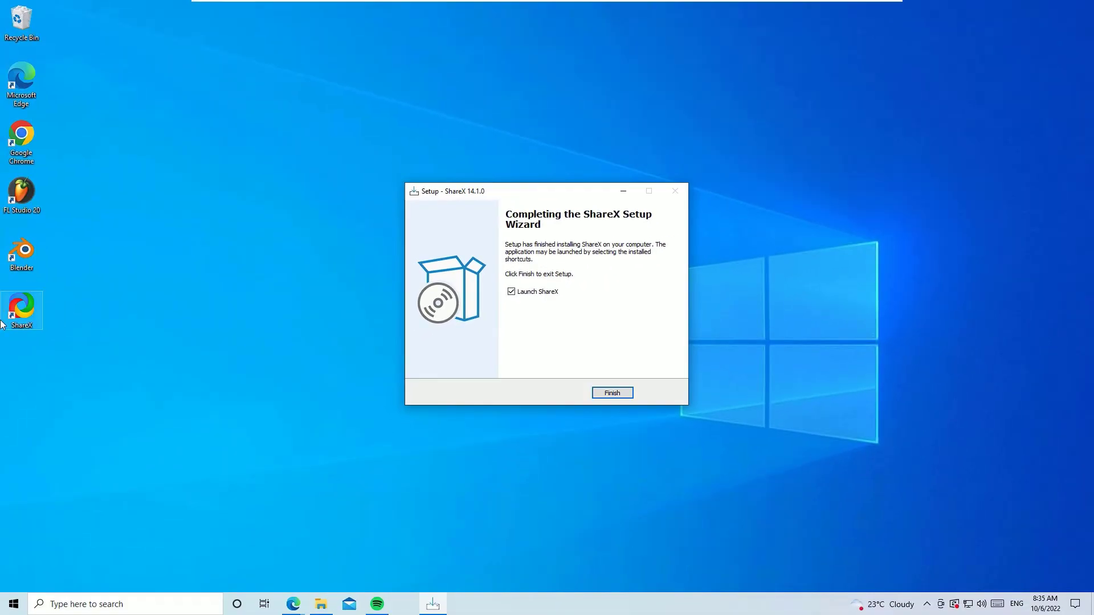
Finish the installer with Launch ShareX checked so ShareX 14.1 starts.
{"action": "left_click", "coordinate": [600, 389]}
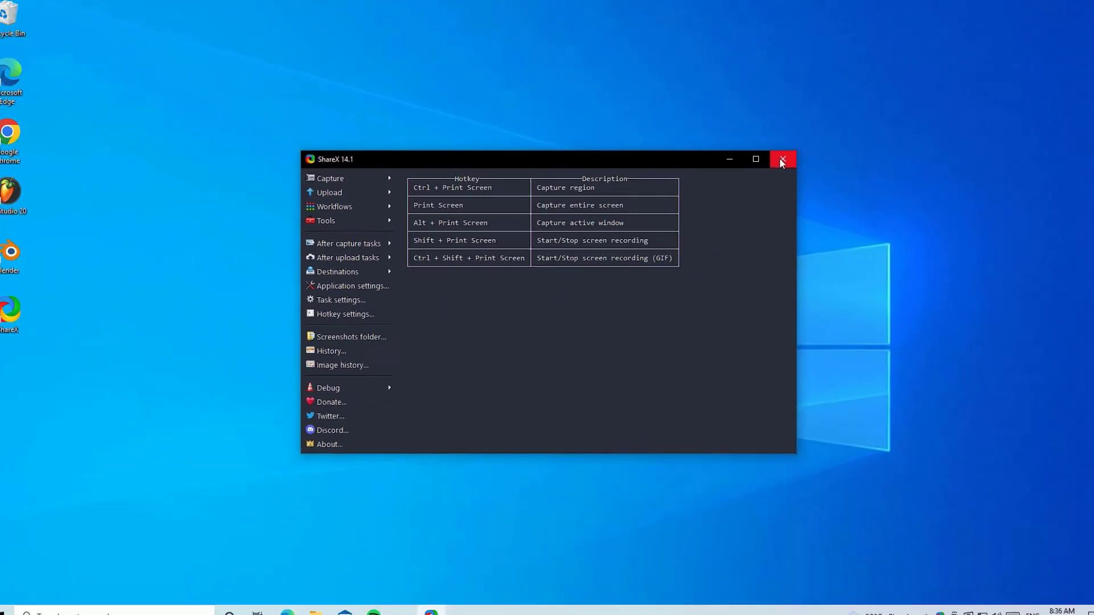
Close the ShareX window, capture a screenshot from Edge, and decline uploading it.
{"action": "left_click", "coordinate": [1064, 142]}
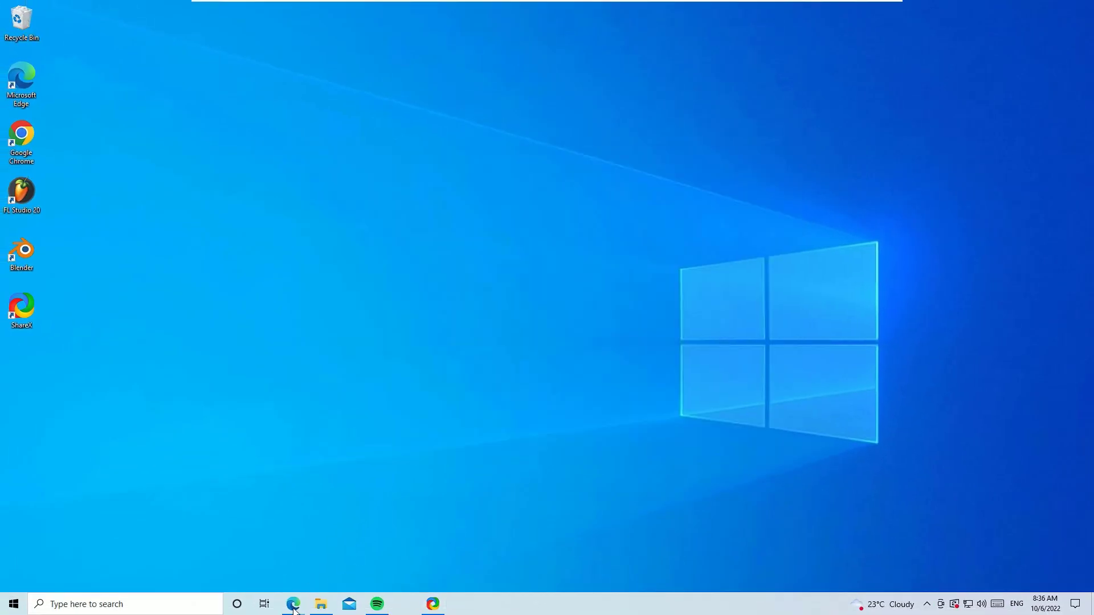
{"action": "left_click", "coordinate": [325, 557]}
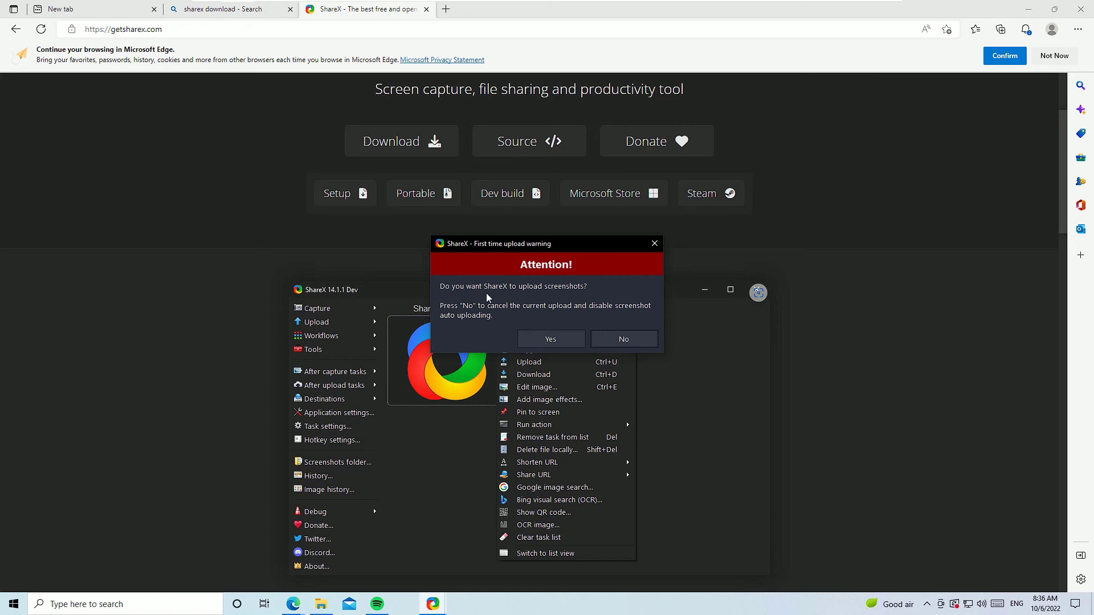
{"action": "left_click", "coordinate": [633, 340]}
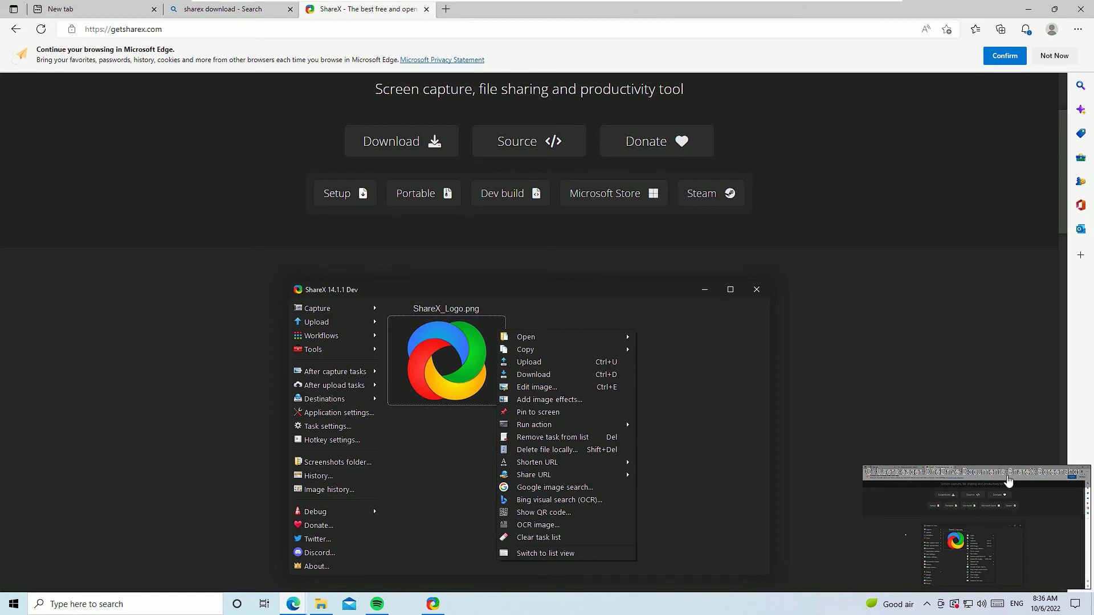
Browse to Documents\ShareX\Screenshots\2022-10 and open msedge_Ydc4ORX8kx.png in the photo viewer.
{"action": "left_click", "coordinate": [1035, 510]}
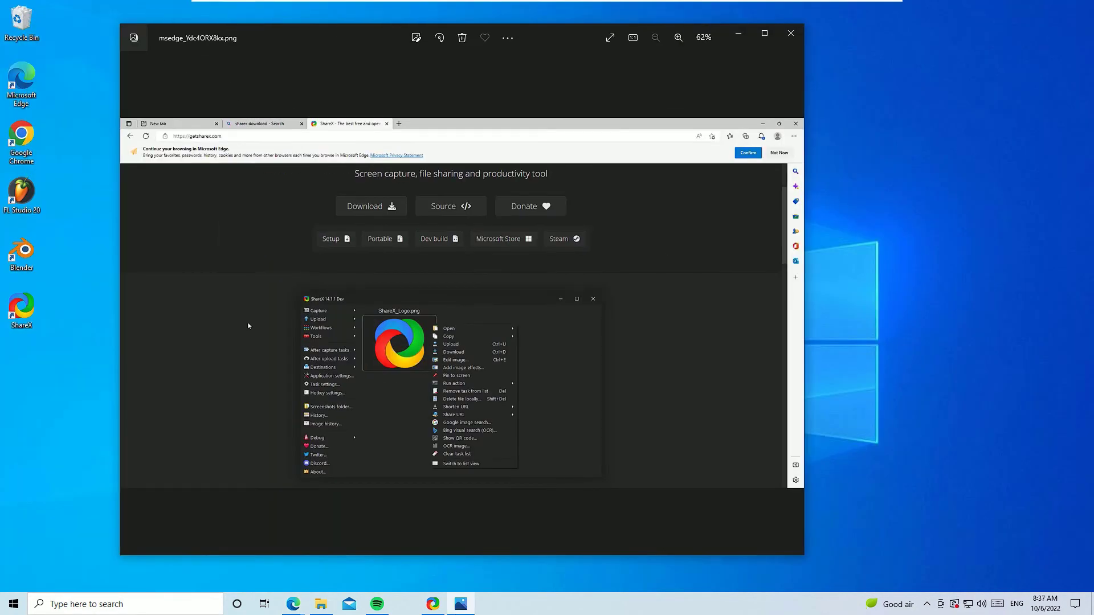
{"action": "left_click", "coordinate": [320, 603]}
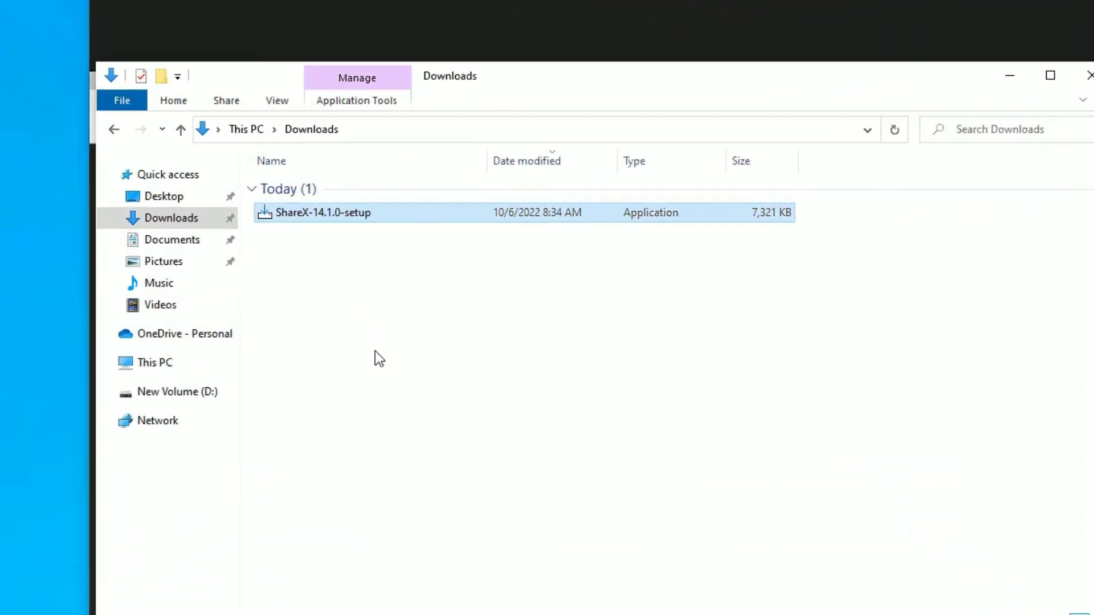
{"action": "left_click", "coordinate": [137, 256]}
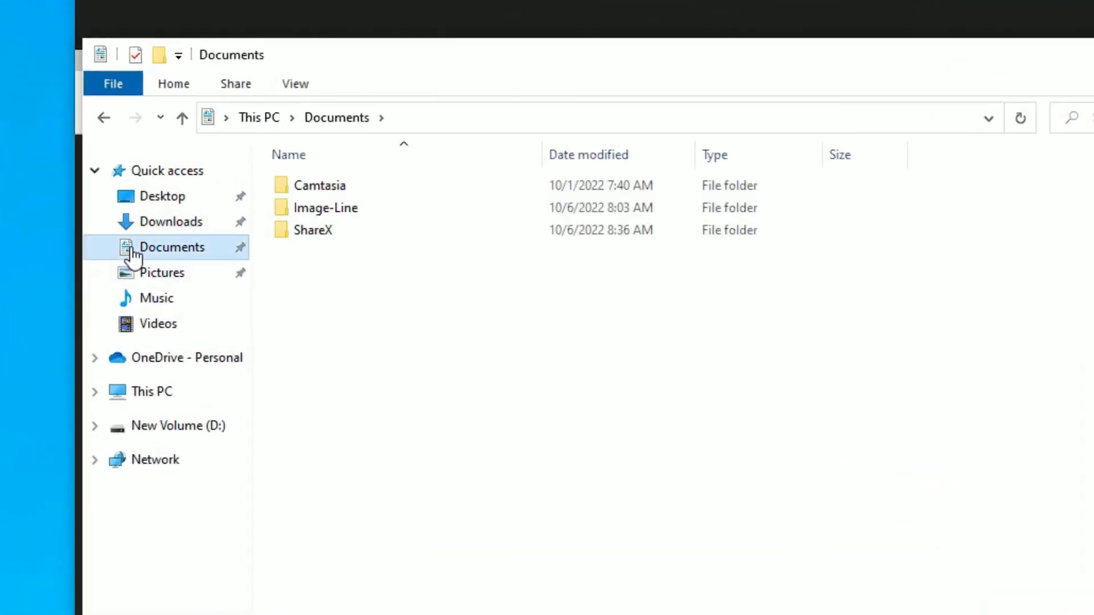
{"action": "double_click", "coordinate": [325, 230]}
{"action": "double_click", "coordinate": [344, 251]}
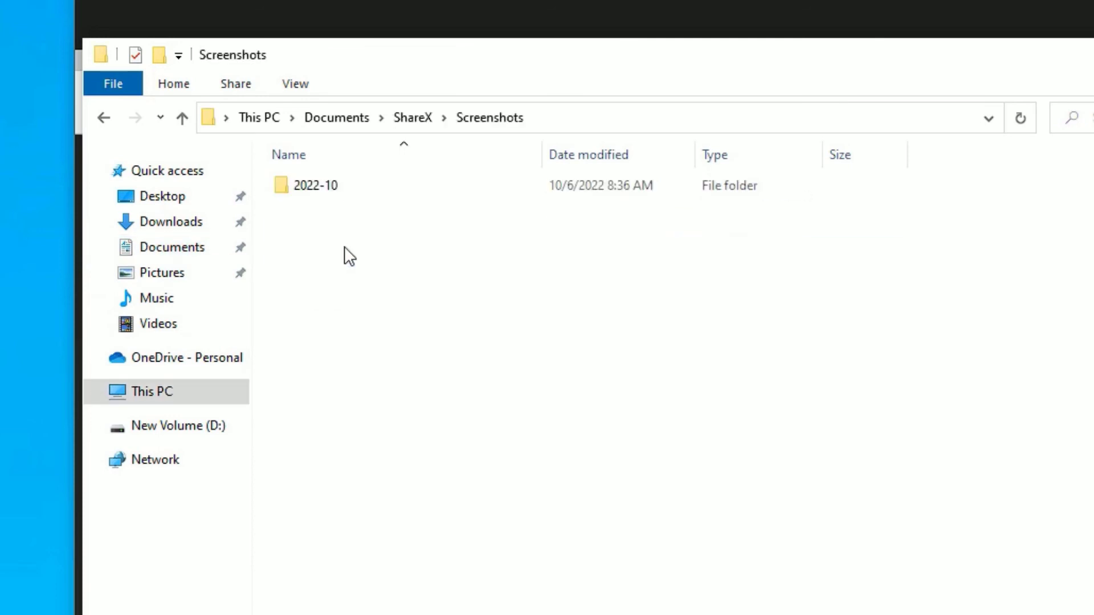
{"action": "double_click", "coordinate": [326, 184]}
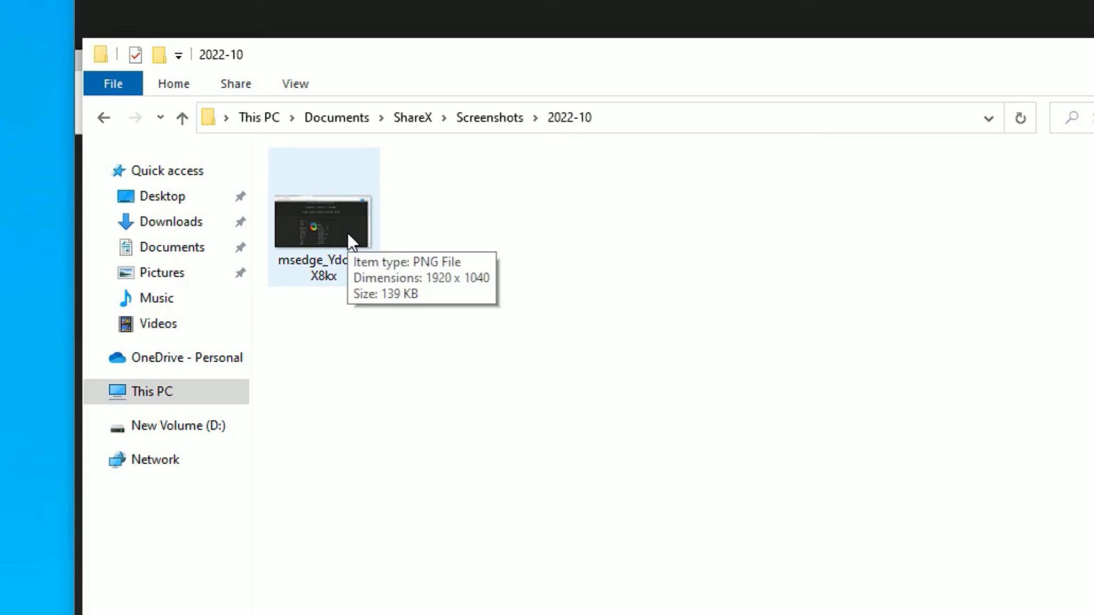
{"action": "double_click", "coordinate": [348, 236]}
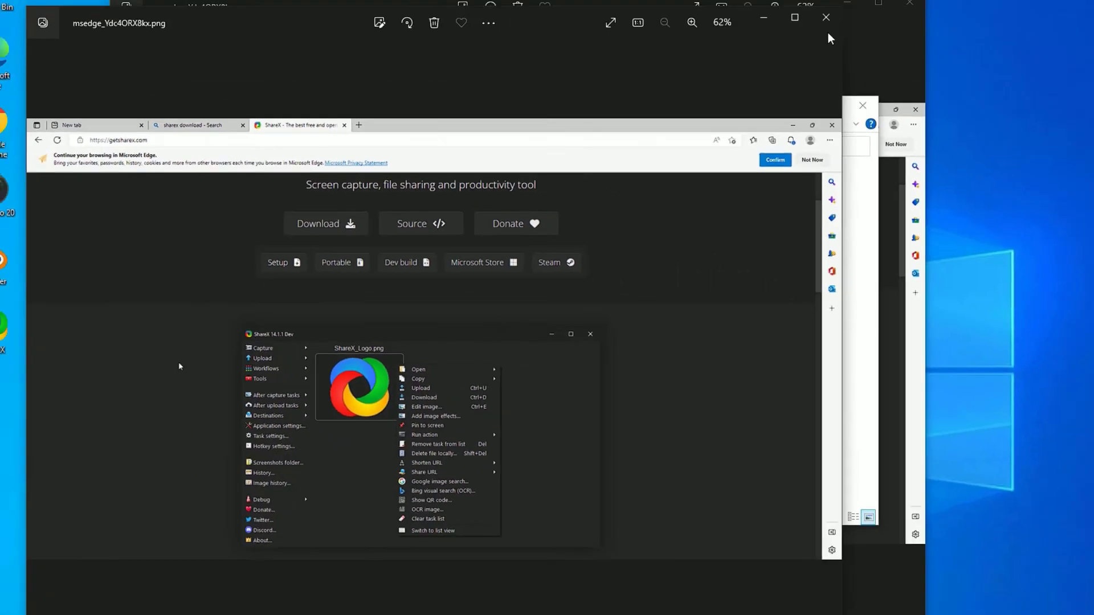
{"action": "left_click", "coordinate": [826, 17]}
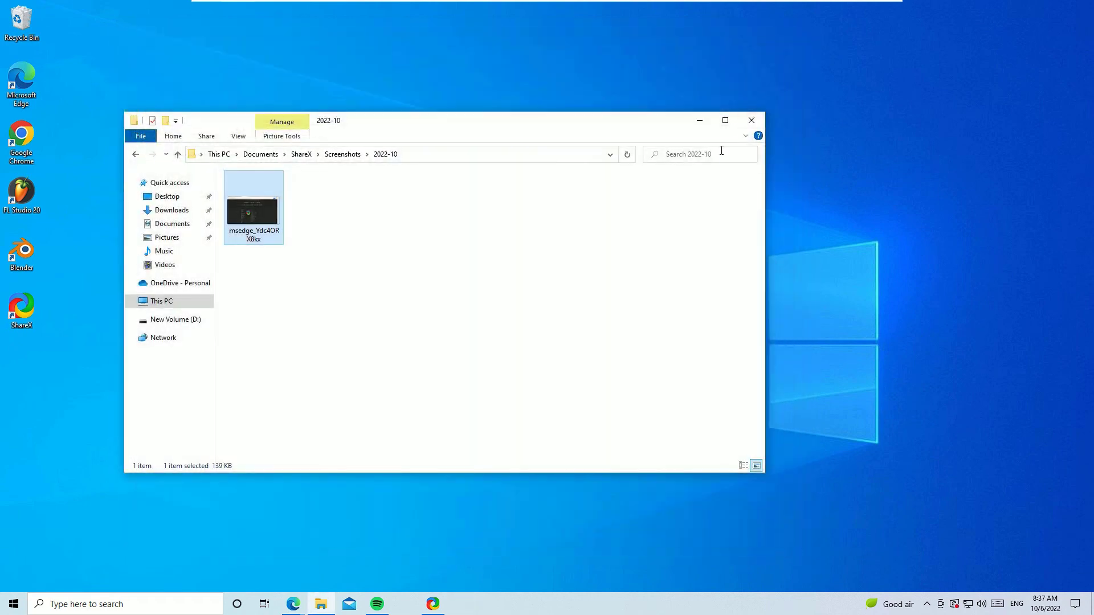